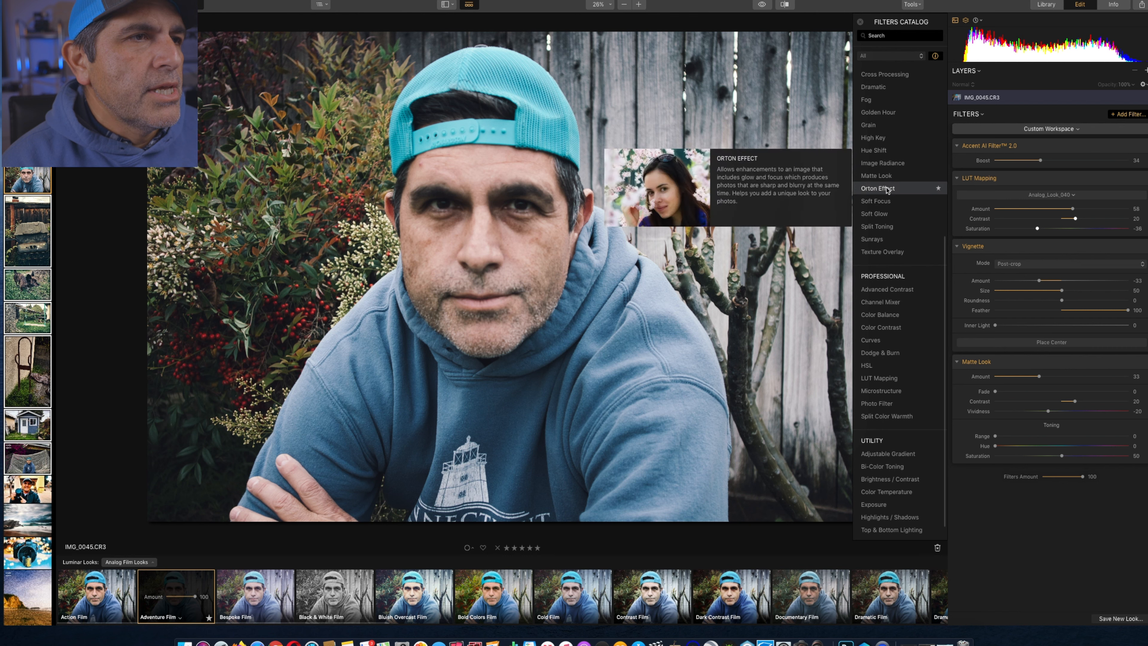
Step: Add the RAW Develop filter and set Highlights to -11, Shadows to 17, Whites to -6 and Blacks to 3
scroll(882, 137, up, 5)
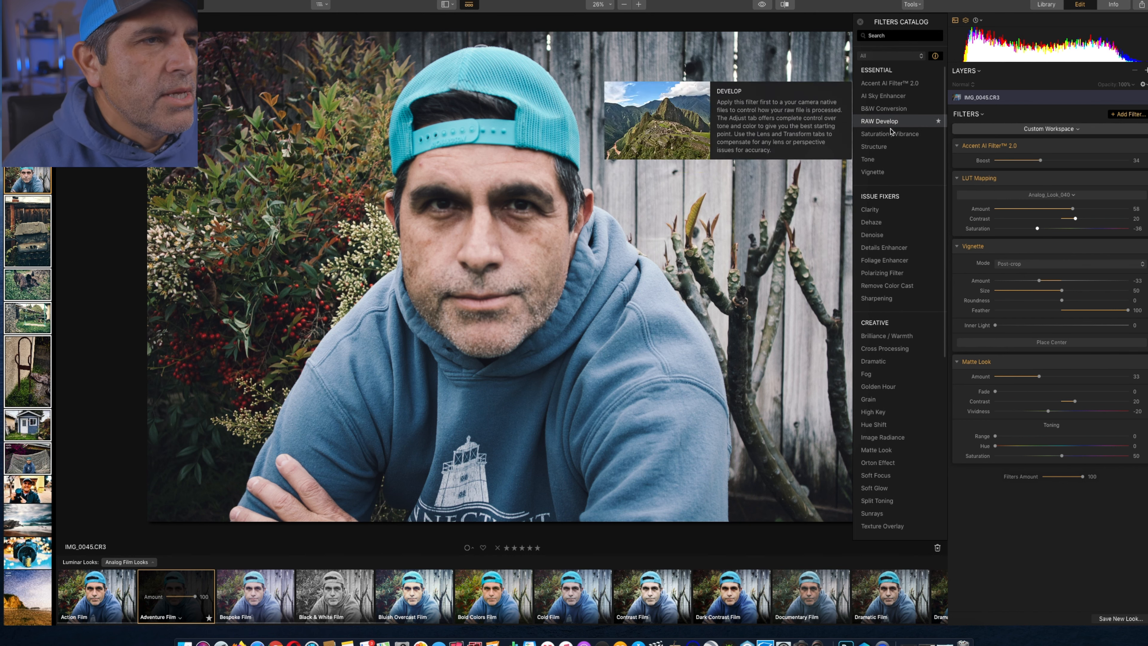
click(887, 122)
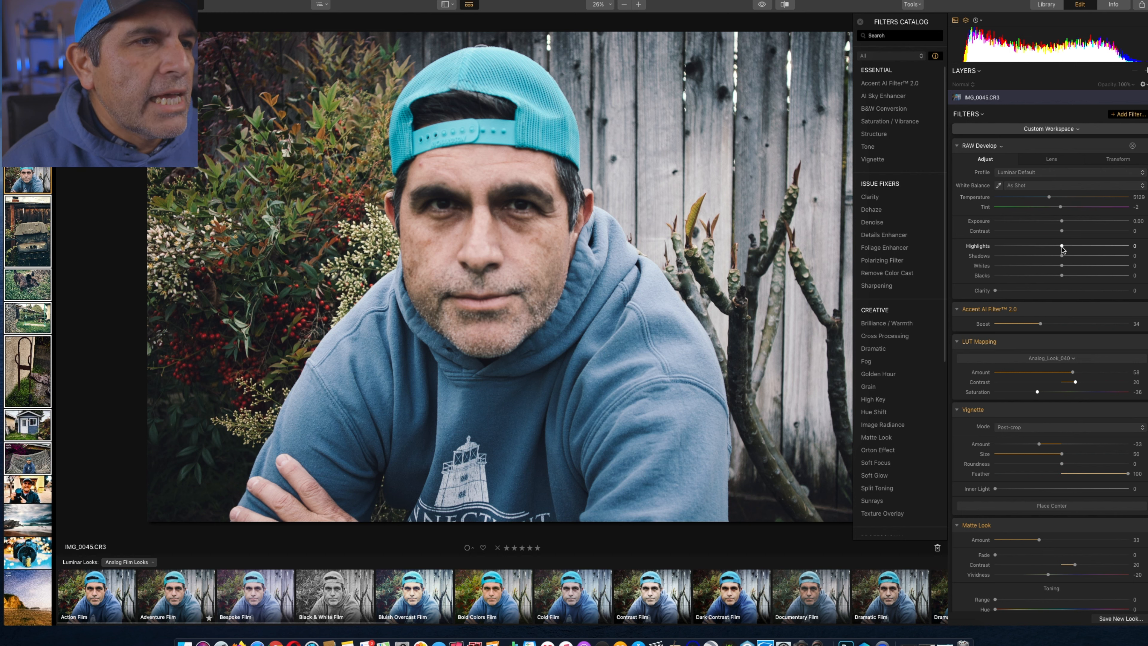
drag(1062, 247, 1054, 249)
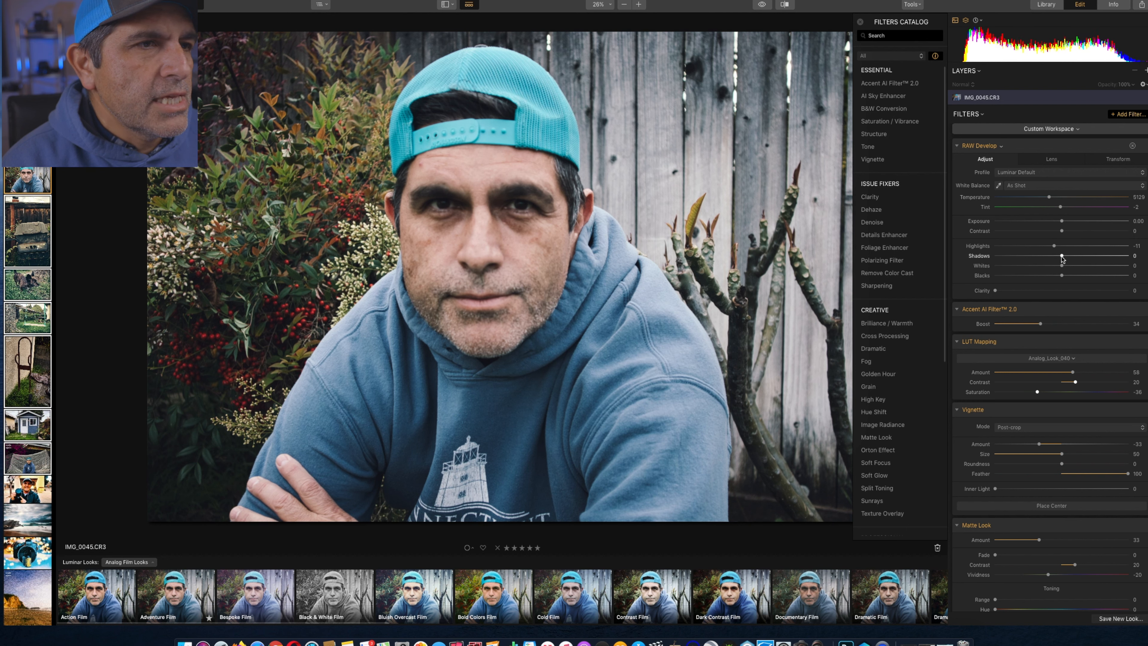
drag(1072, 258, 1074, 258)
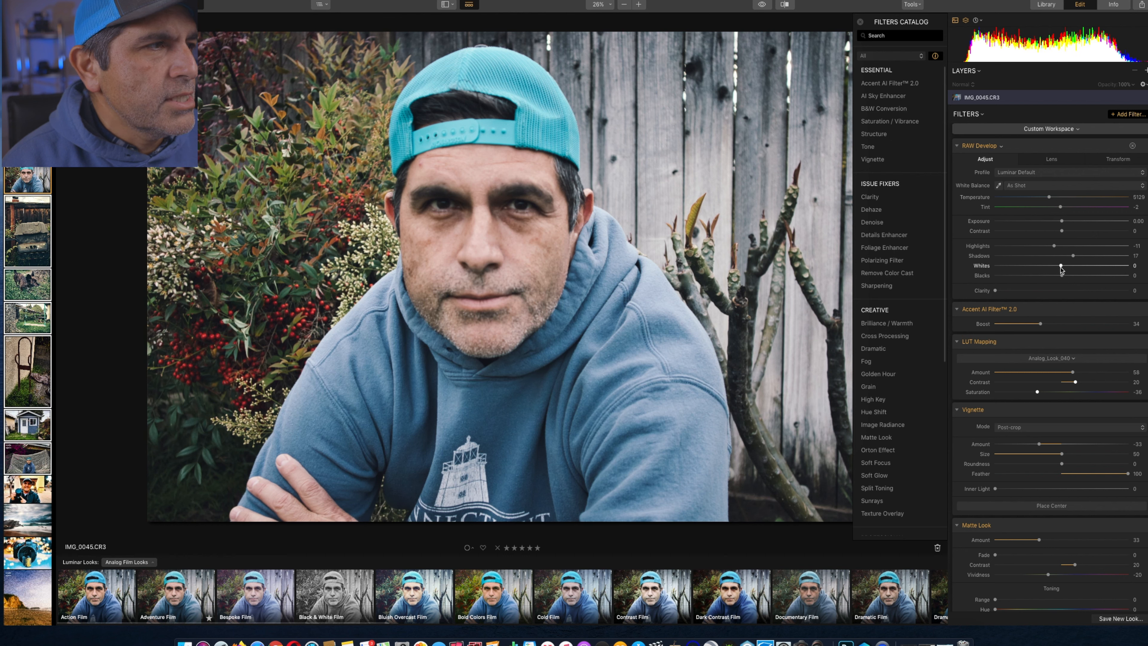
drag(1061, 265, 1064, 276)
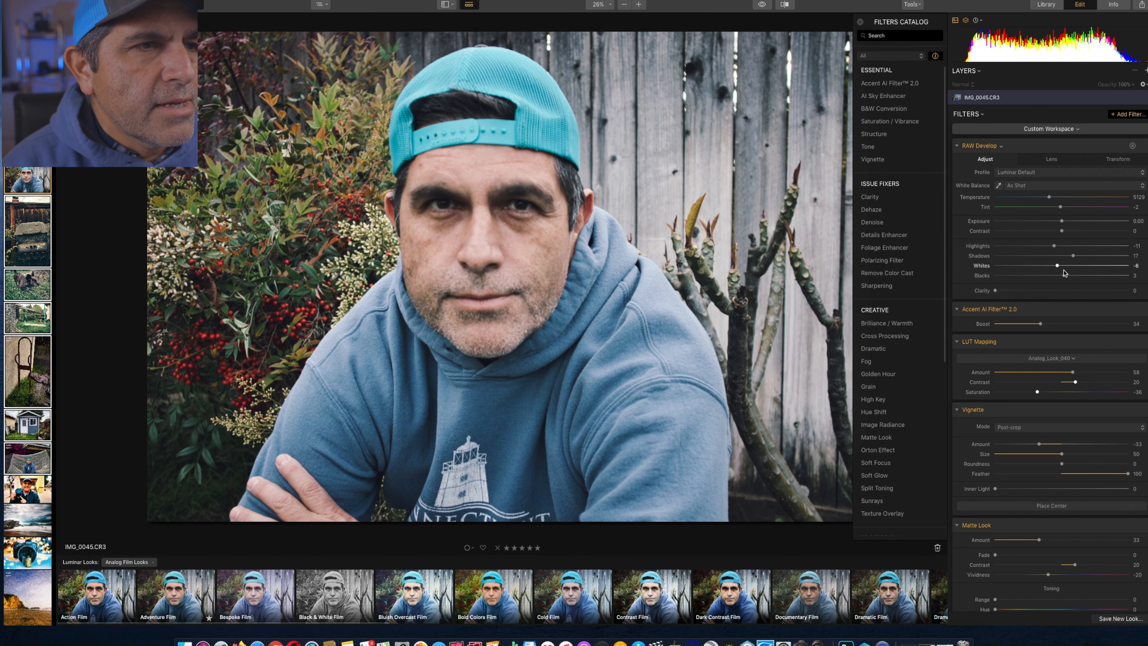
Step: Raise the RAW Develop Contrast to 13 and warm the Temperature to 5991
scroll(1065, 271, down, 1)
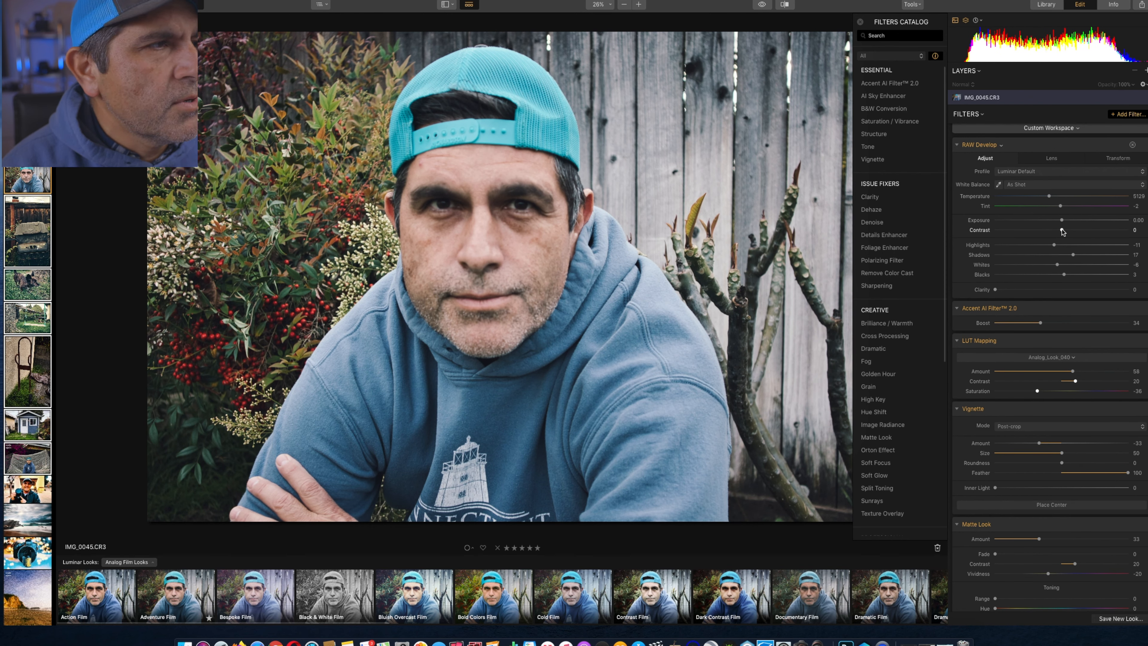
drag(1062, 230, 1070, 230)
scroll(1083, 448, down, 2)
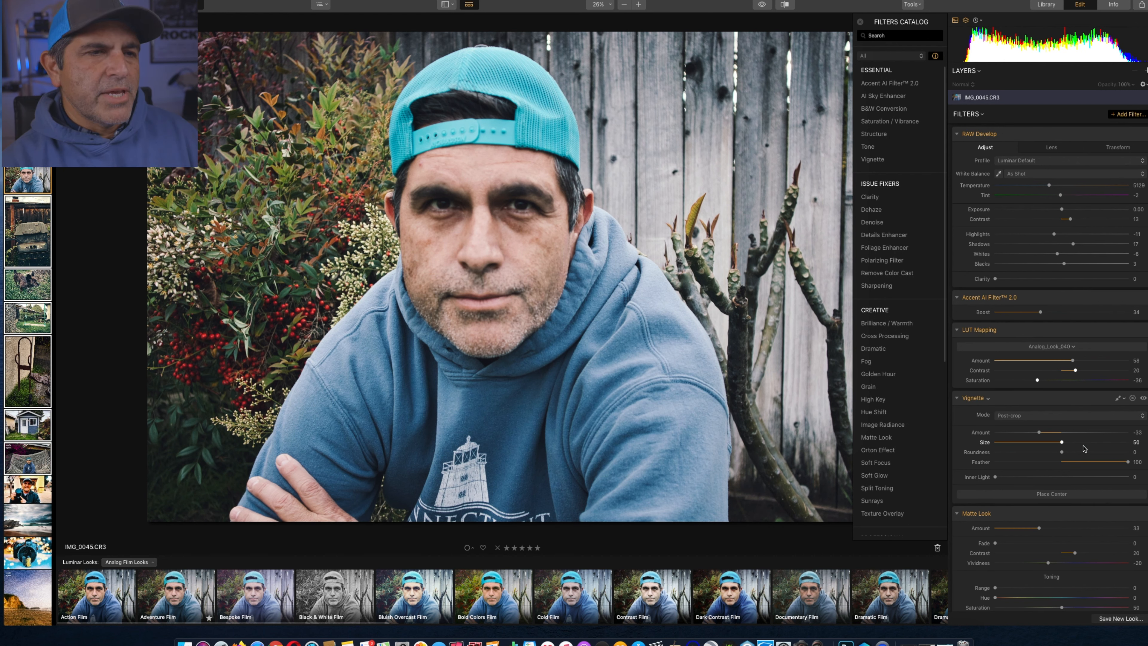
scroll(1083, 449, down, 1)
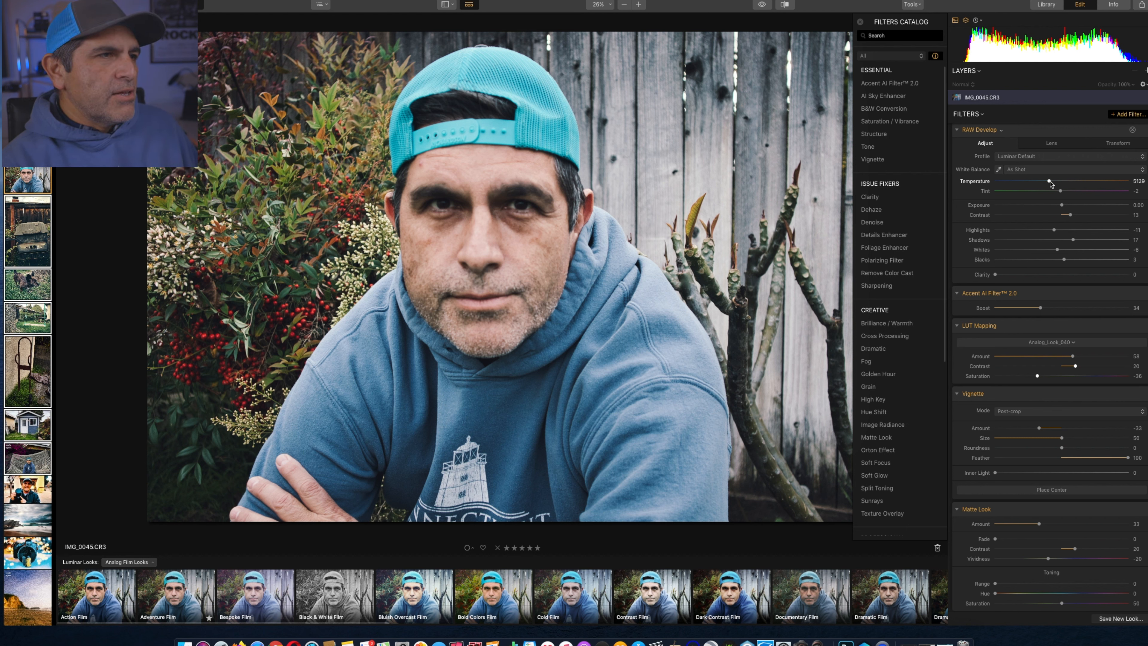
drag(1049, 182, 1056, 183)
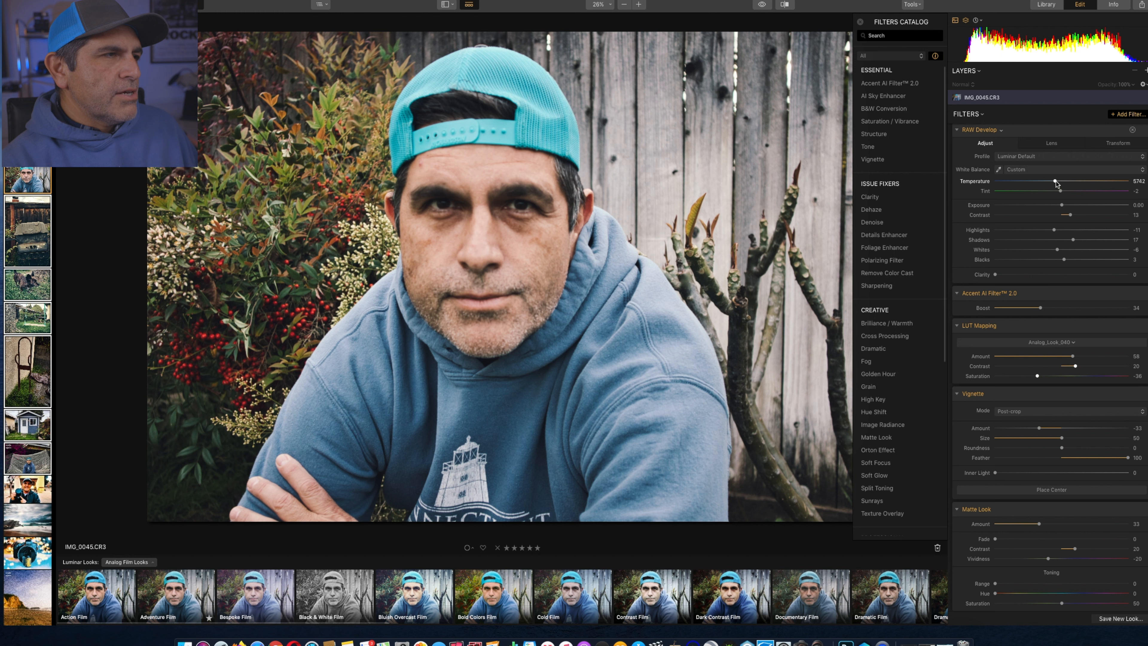
drag(1056, 183, 1058, 184)
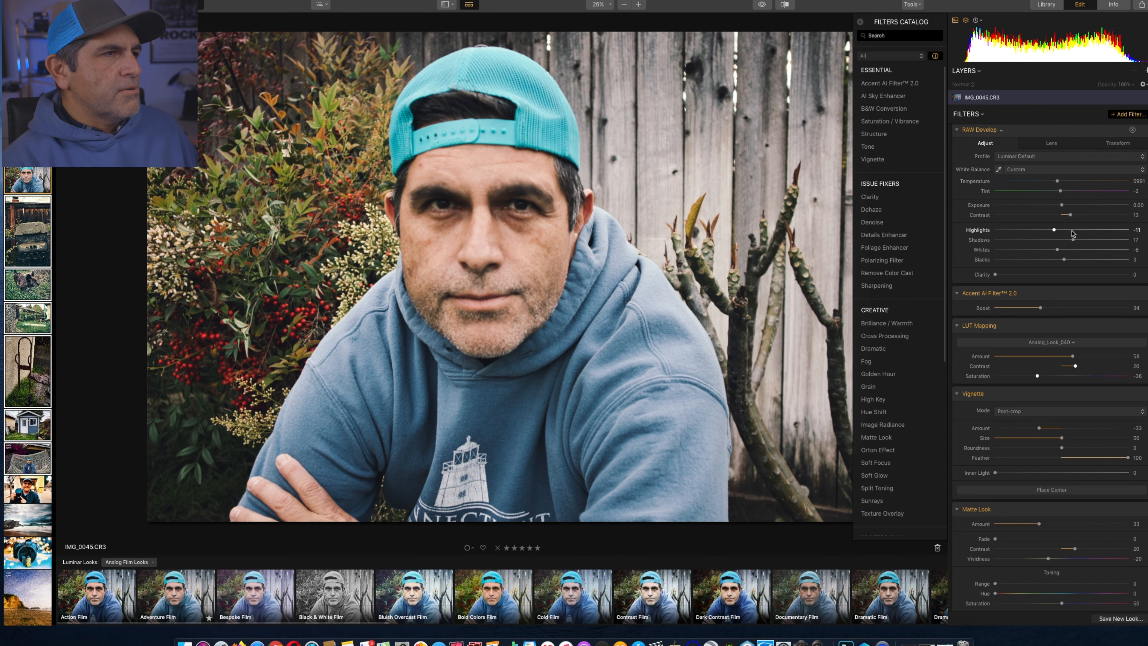
Step: Compare the edited portrait with the original by toggling the before view several times
key(backslash)
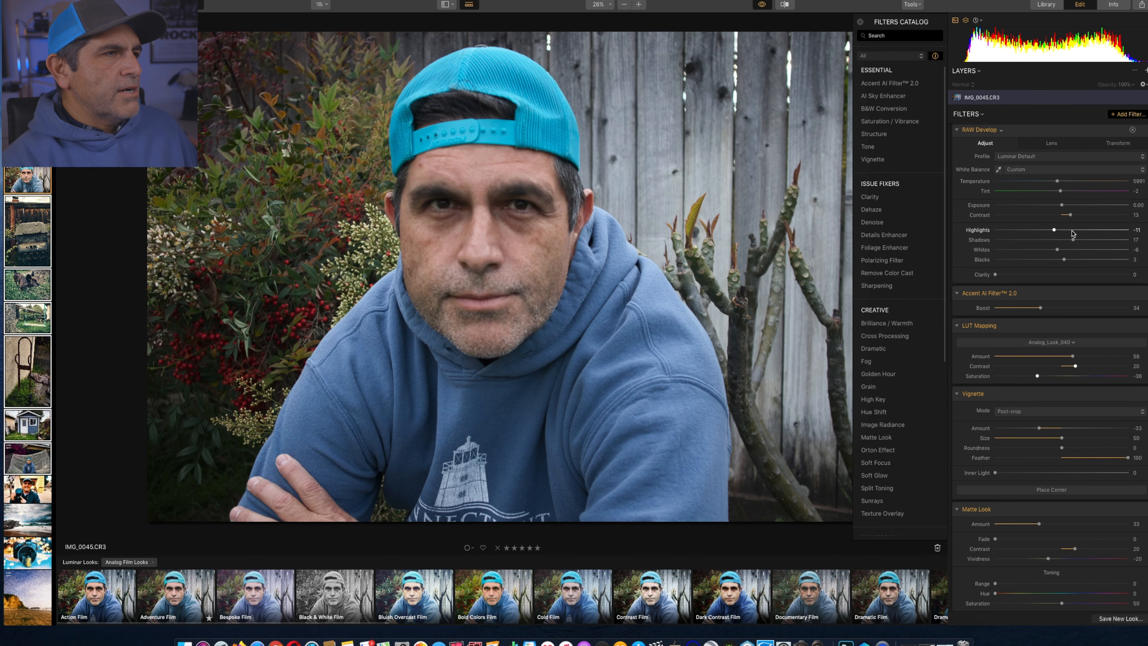
key(backslash)
key(backslash)
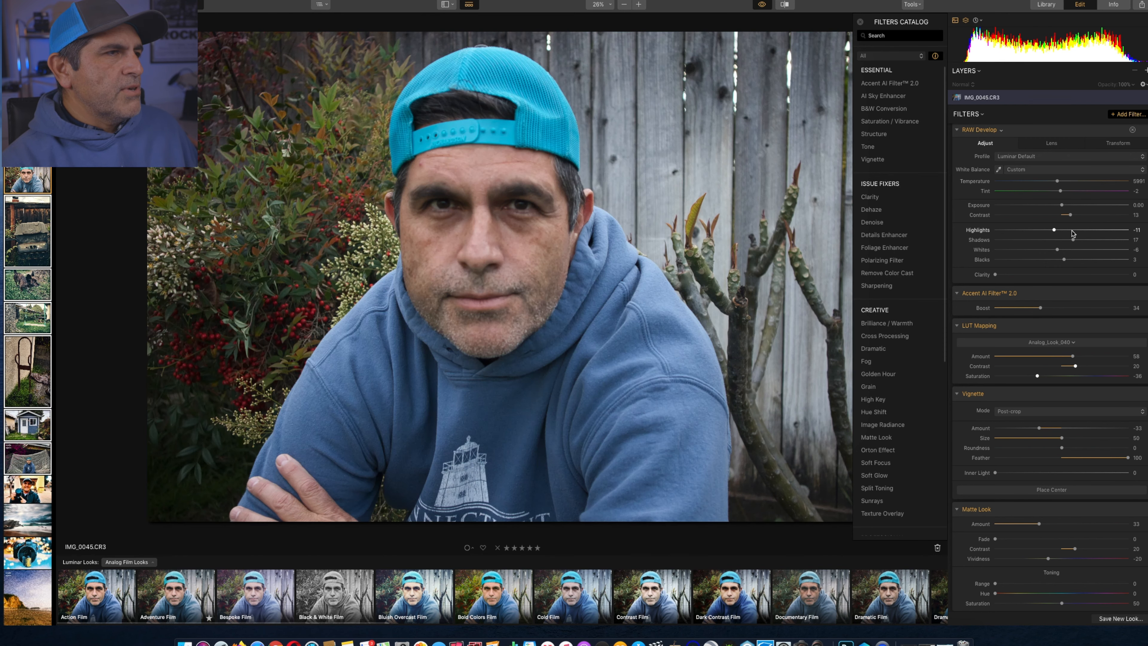
key(backslash)
key(backslash)
key(backslash)
key(backslash)
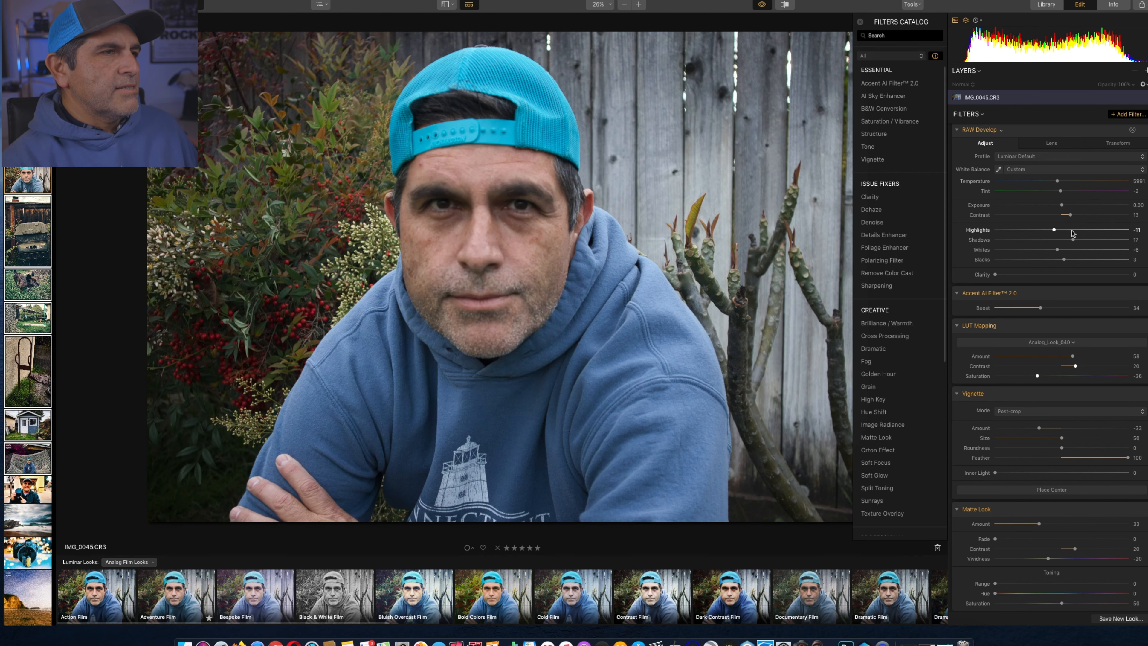
key(backslash)
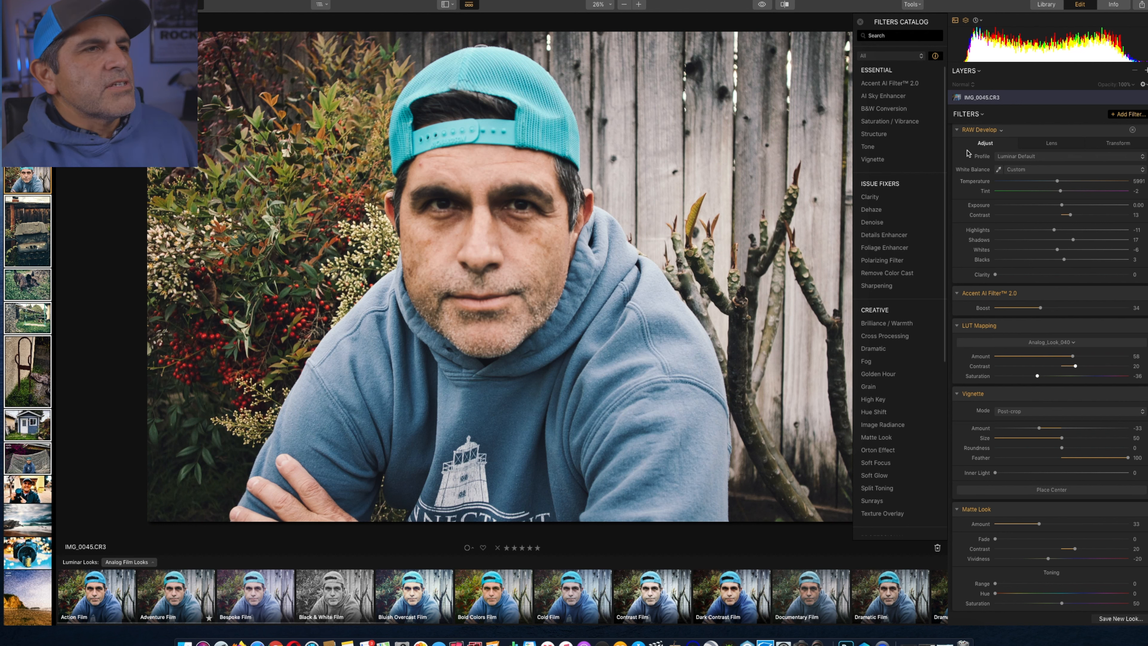
Step: Search the filters catalog for "grain" and add the Grain filter
text(dgrain)
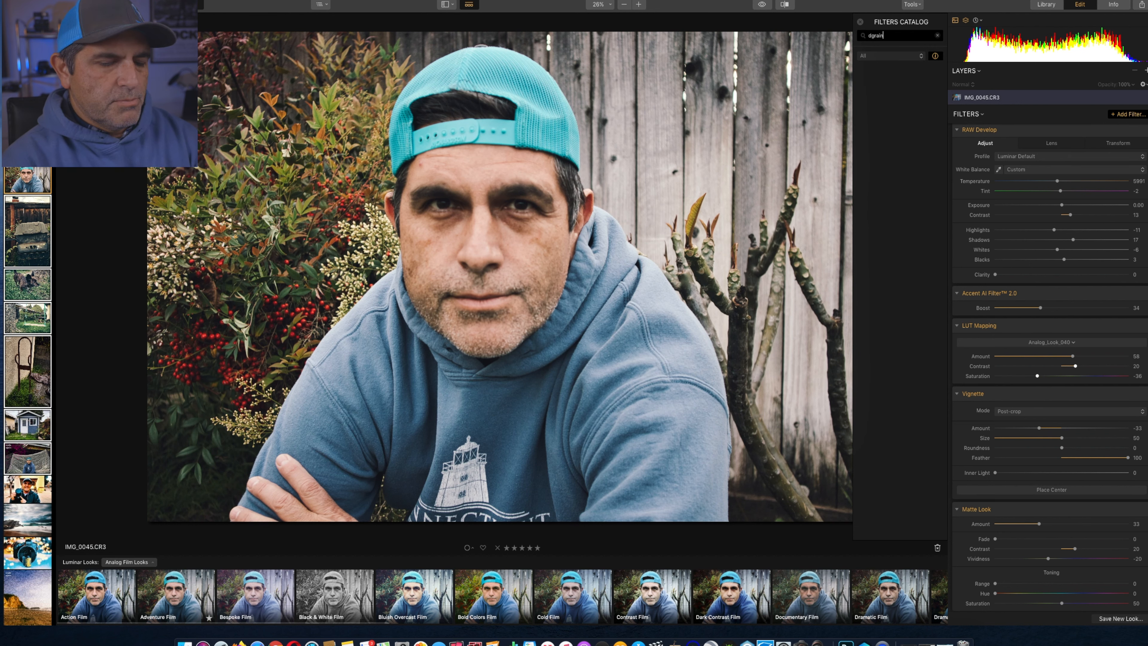
key(super+a)
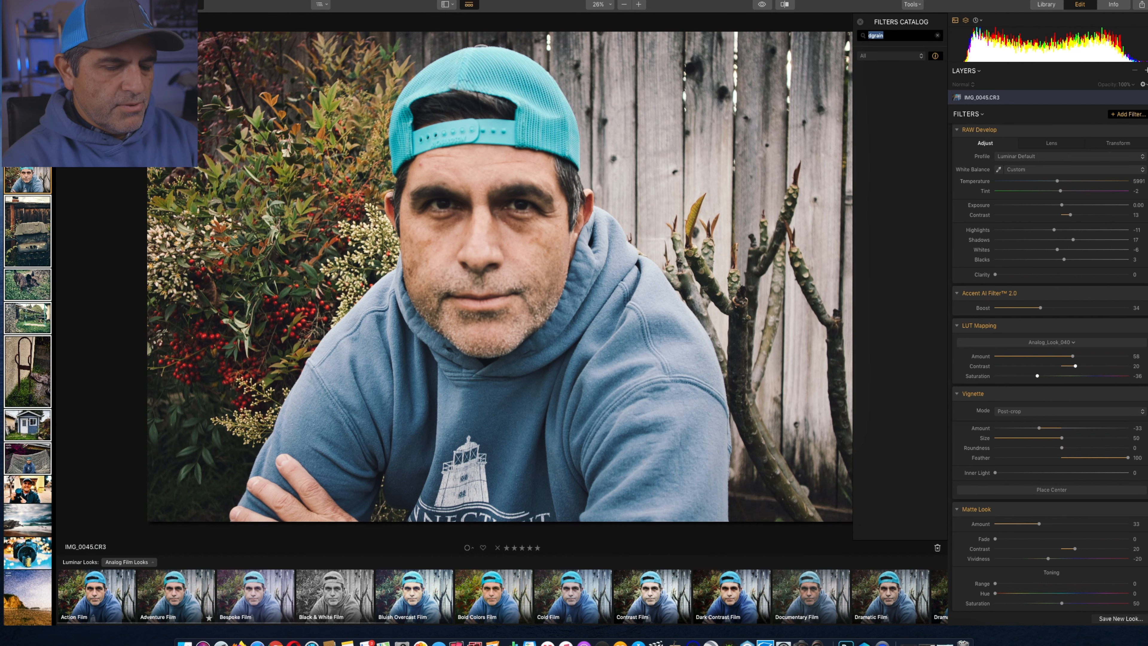
text(g)
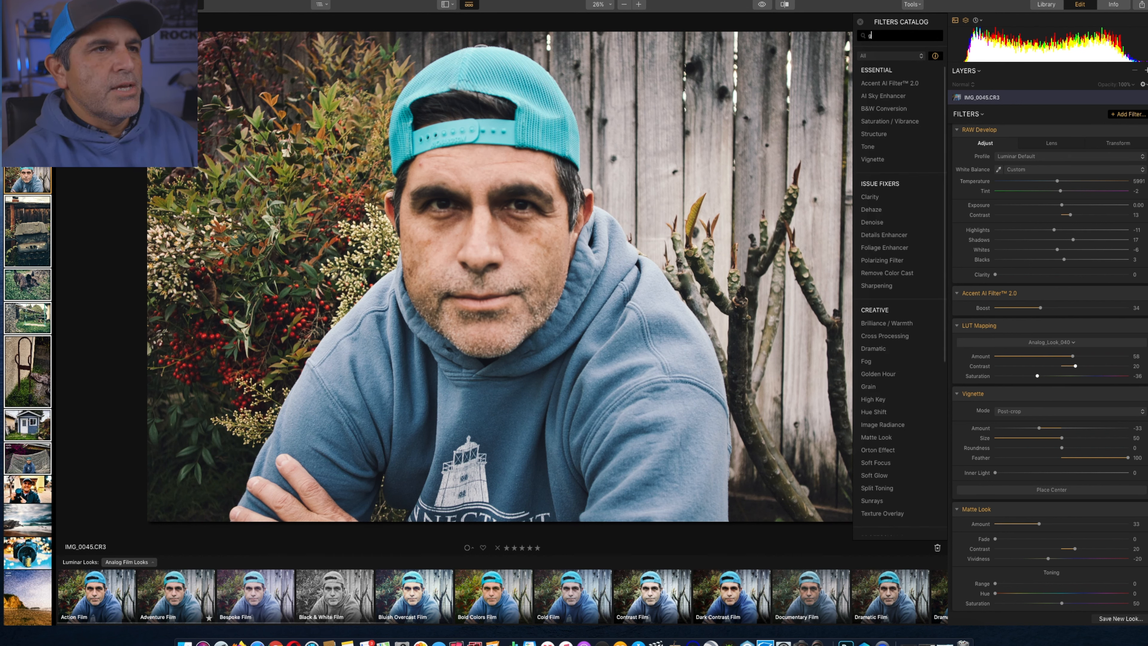
text(rain)
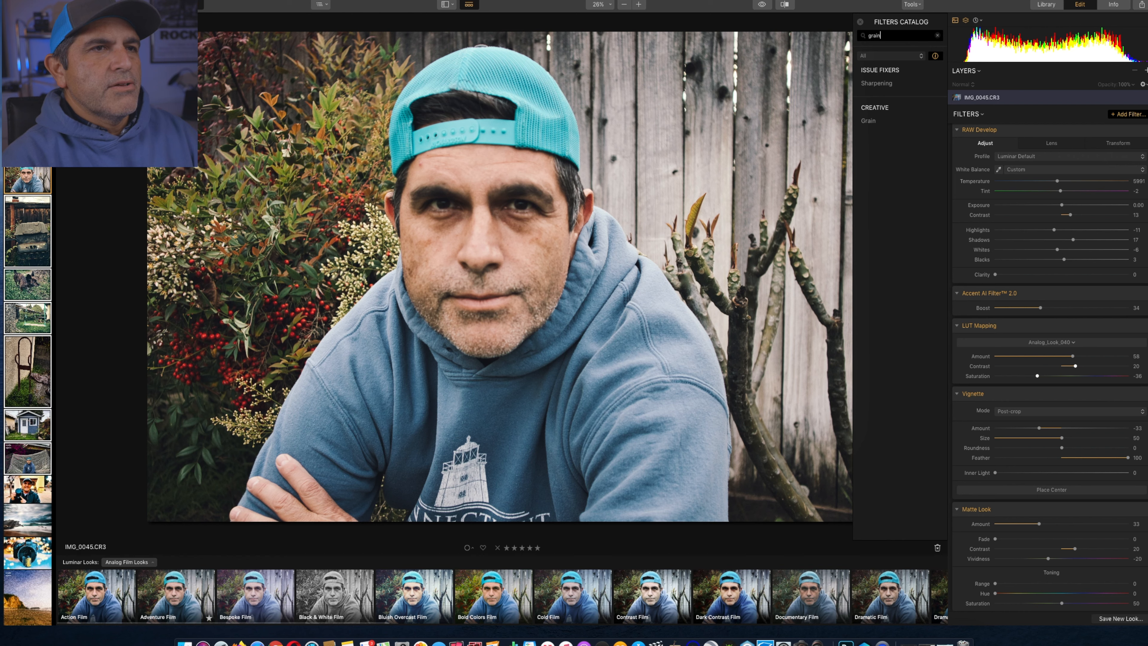
click(878, 121)
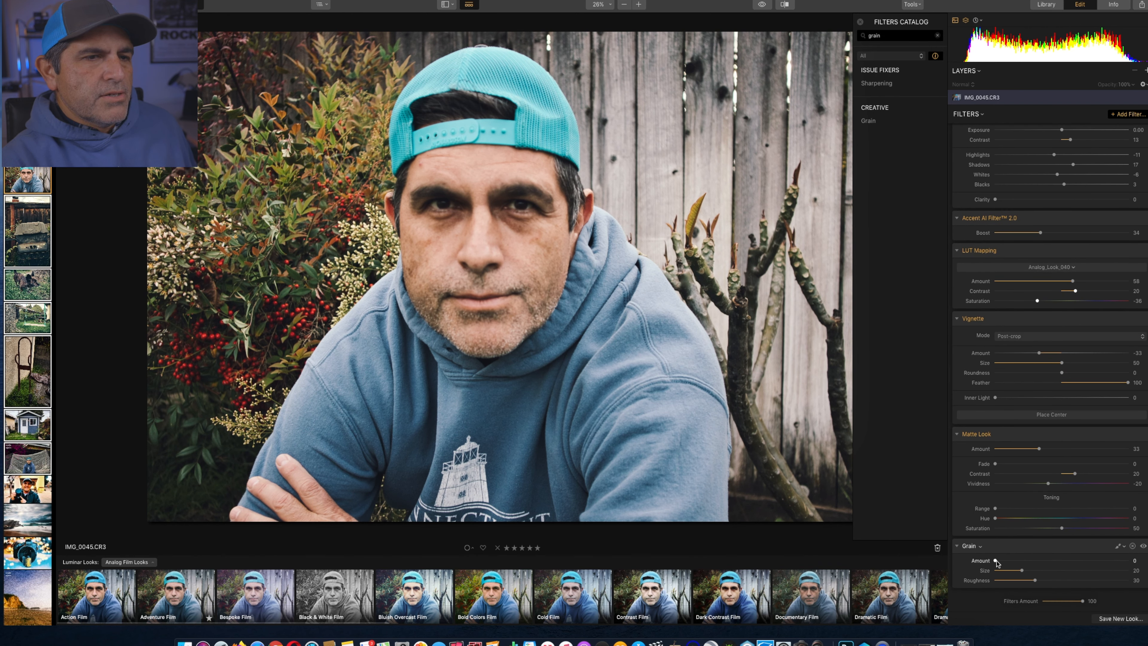
Step: Set the Grain filter's Amount to 20, Size to 13 and Roughness to 42
drag(996, 562, 1018, 583)
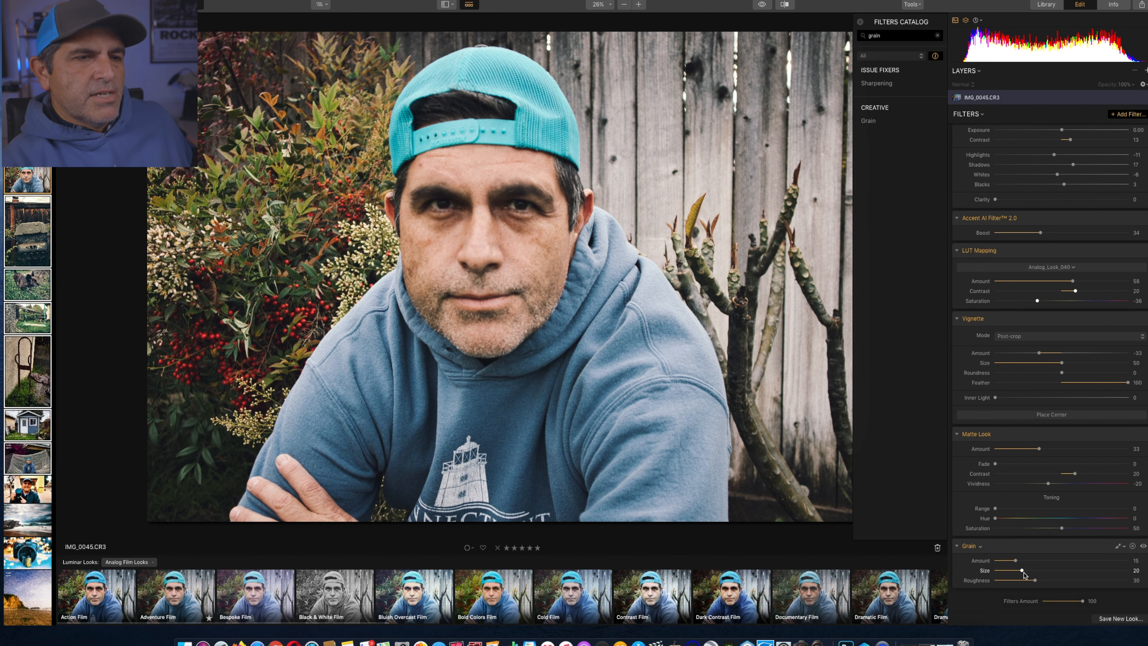
drag(1024, 573, 1017, 573)
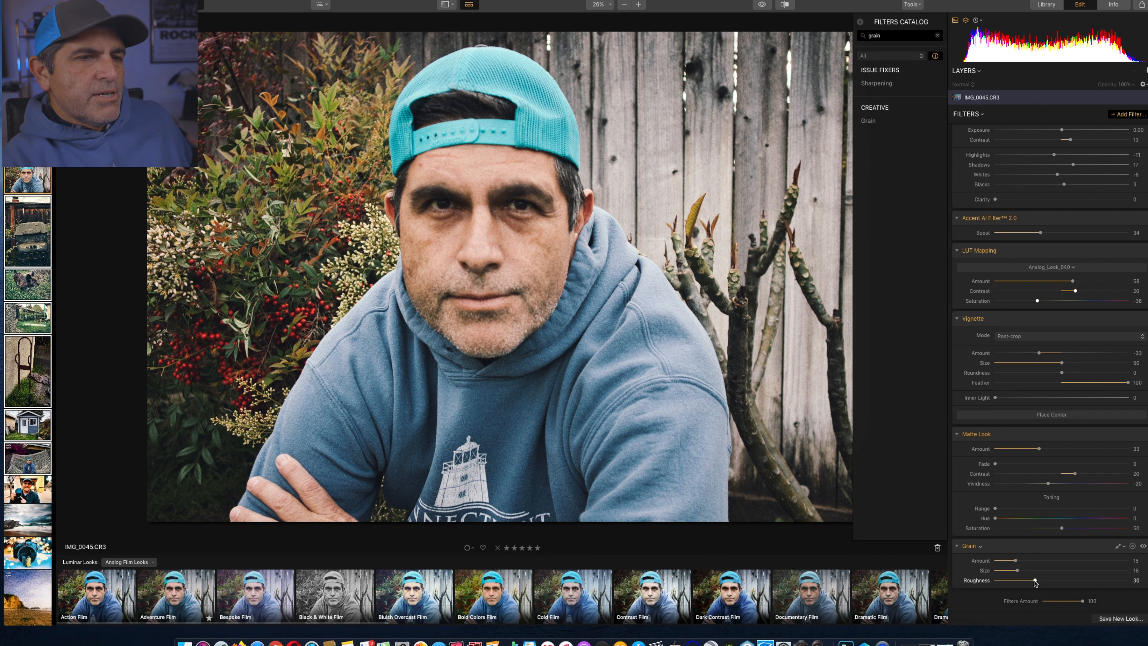
drag(1035, 582, 1050, 581)
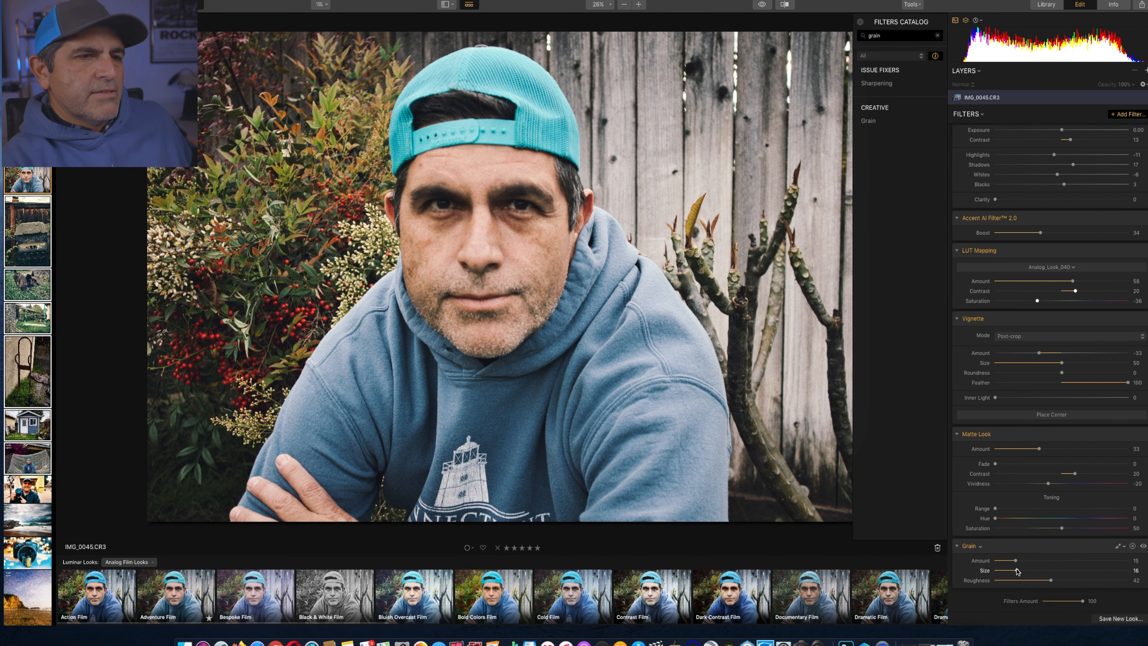
drag(1017, 571, 1021, 562)
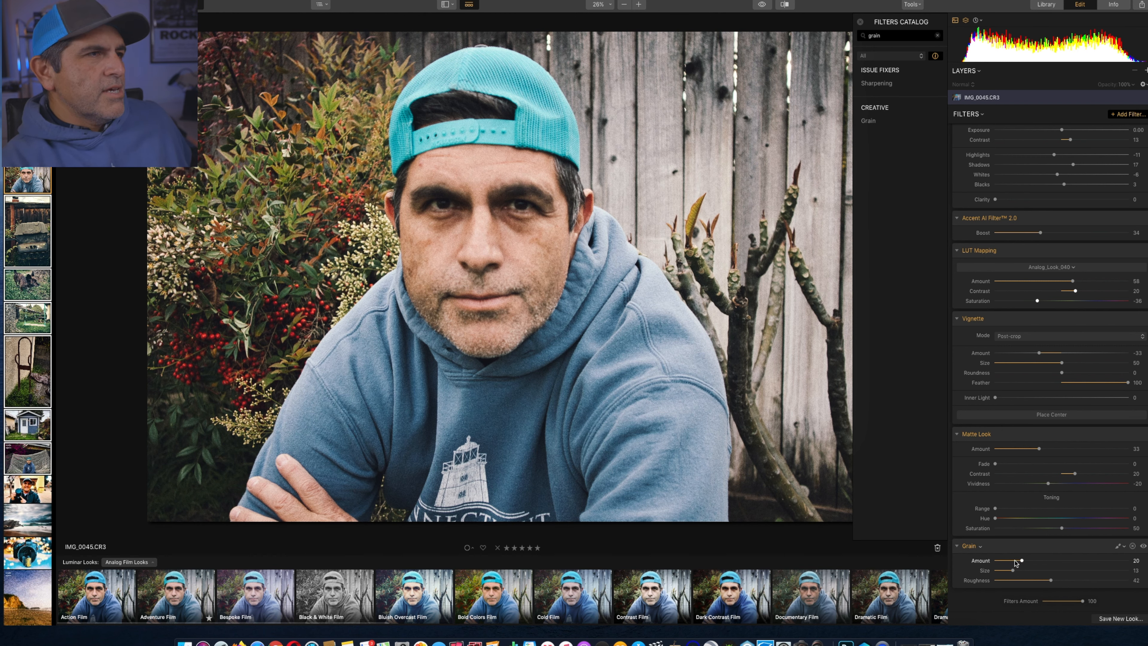
Step: Examine the grain on the face at close magnification and at full-image view
scroll(453, 249, up, 10)
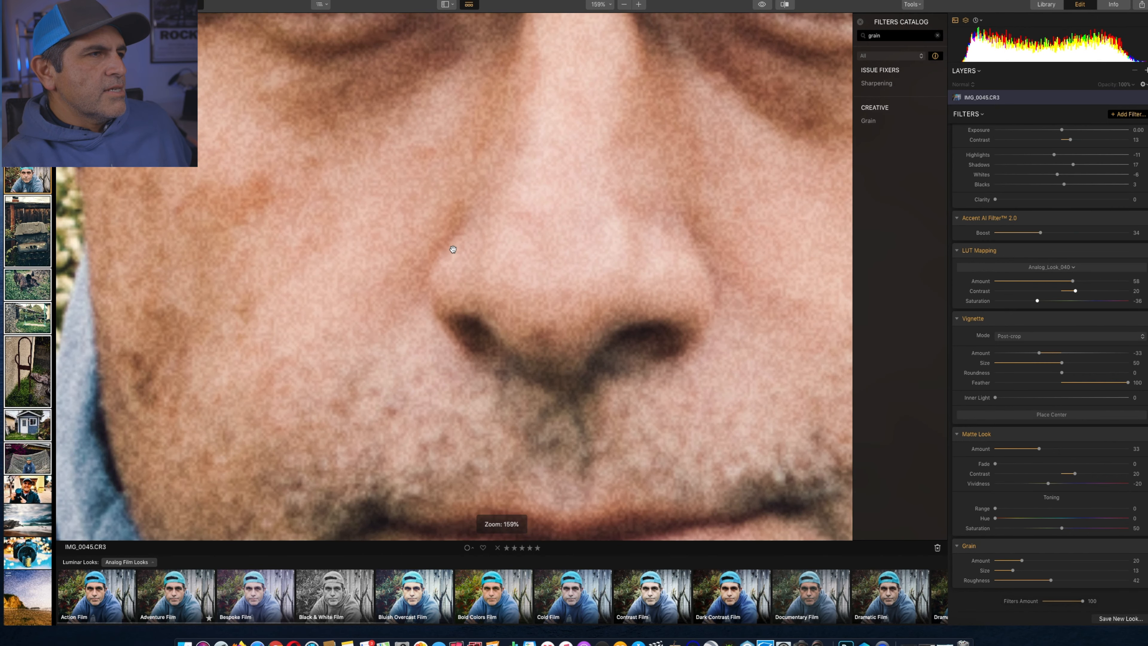
scroll(453, 249, down, 6)
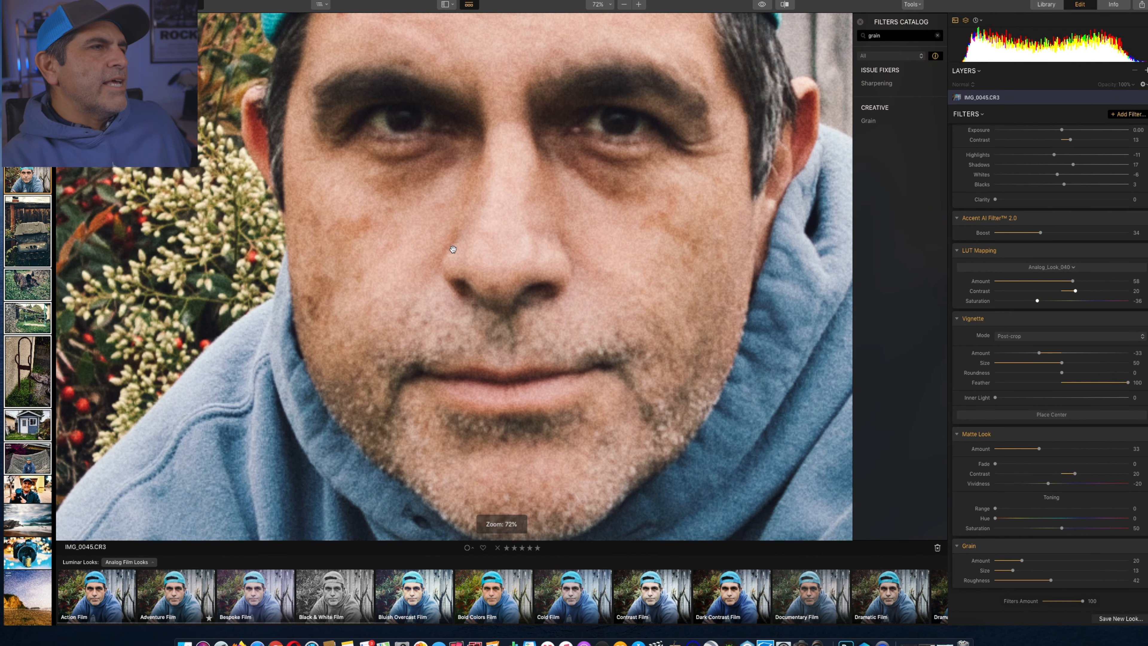
scroll(453, 249, up, 5)
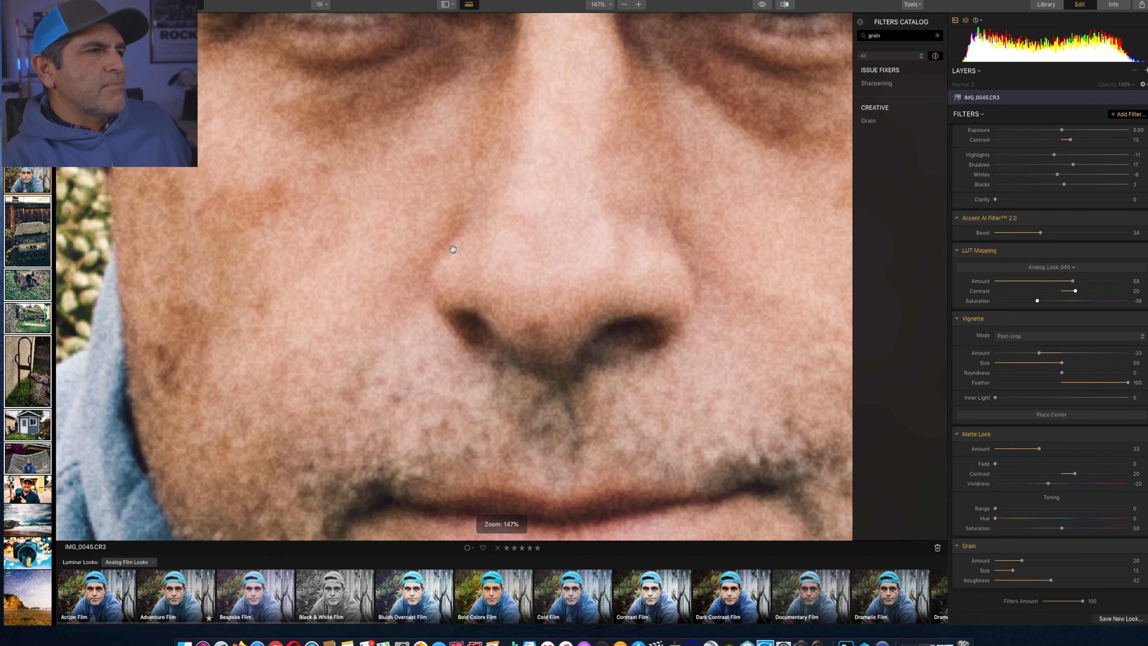
scroll(445, 259, up, 10)
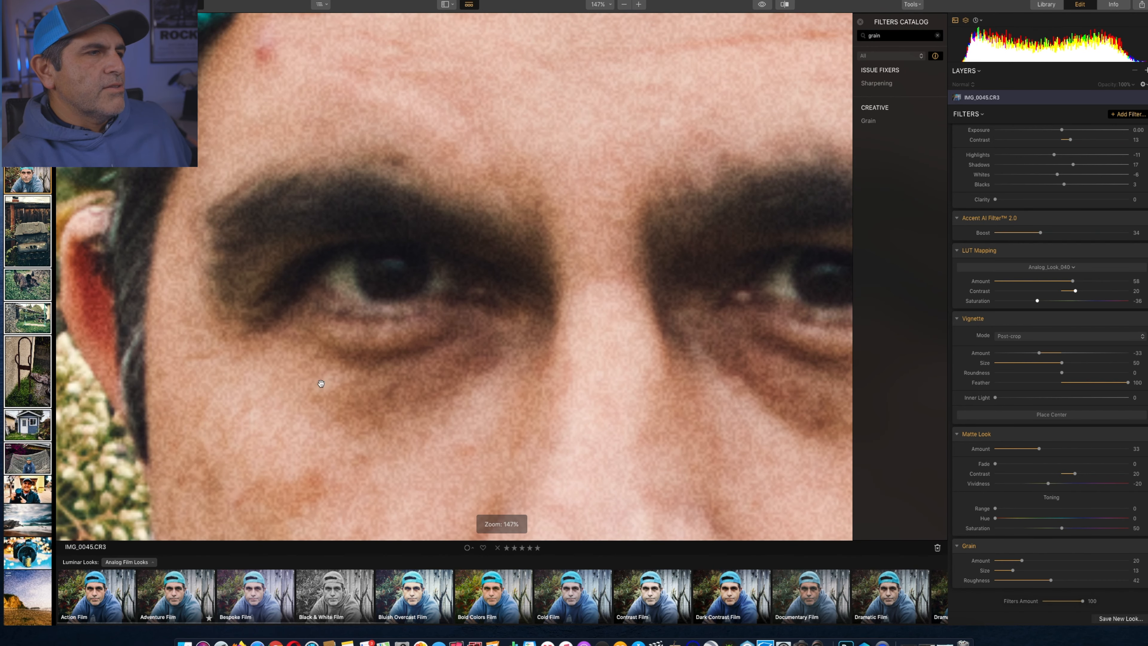
scroll(405, 333, down, 6)
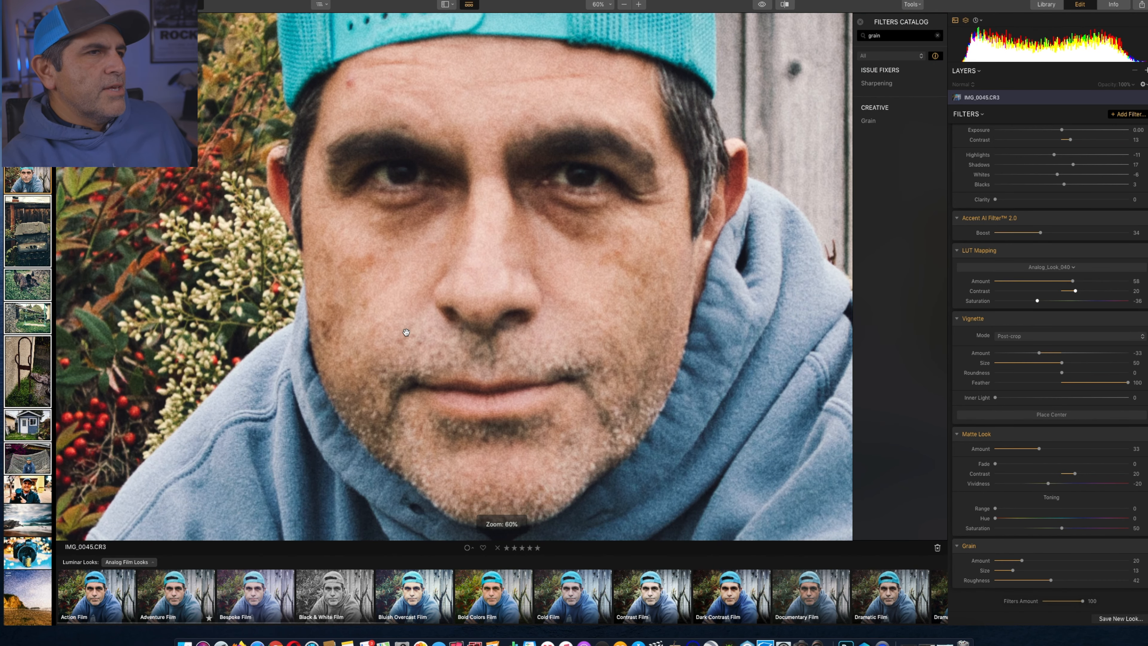
scroll(406, 332, down, 3)
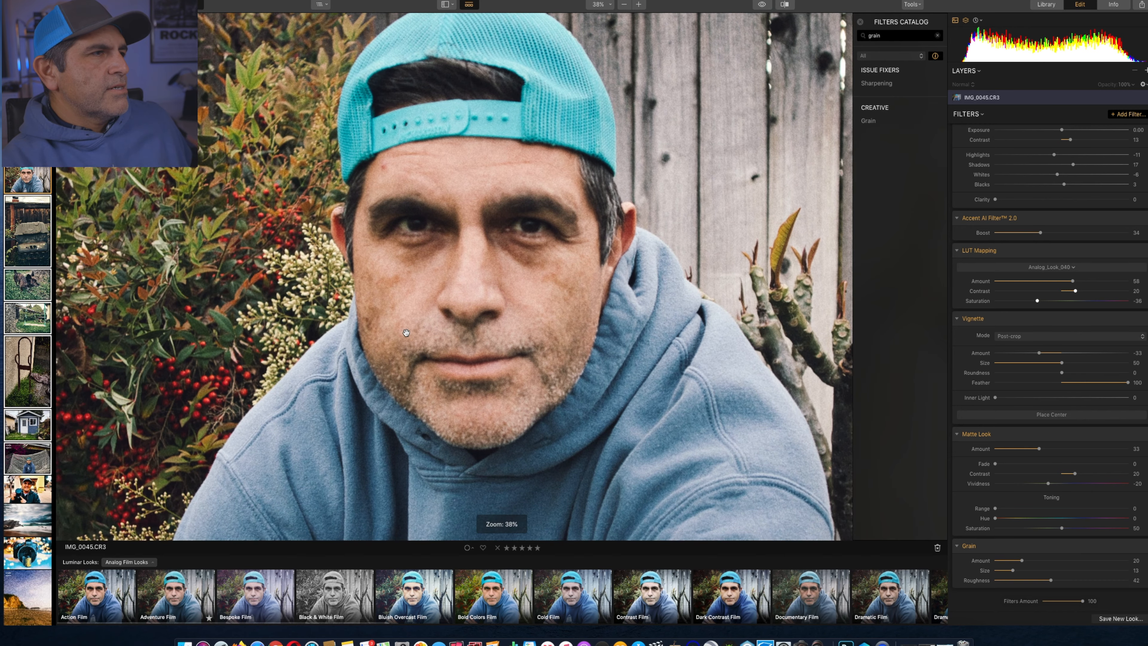
scroll(405, 333, down, 3)
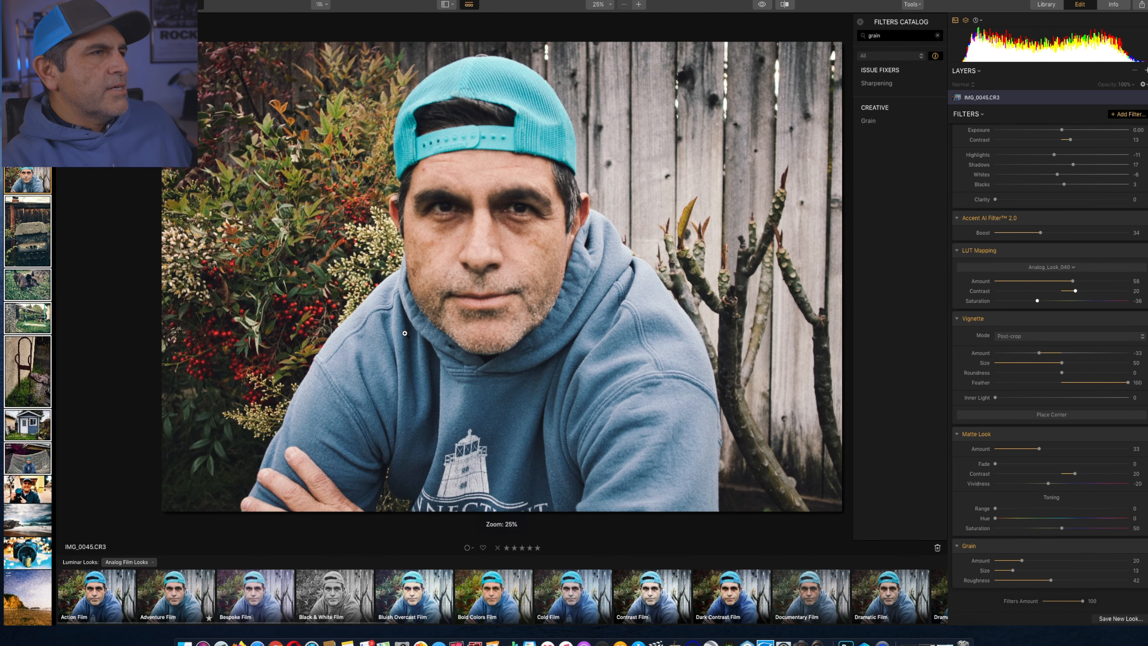
Step: Compare the berries and hoodie shoulder before and after the edits up close, and return to the full image
scroll(405, 334, up, 6)
scroll(406, 335, up, 6)
scroll(406, 334, left, 10)
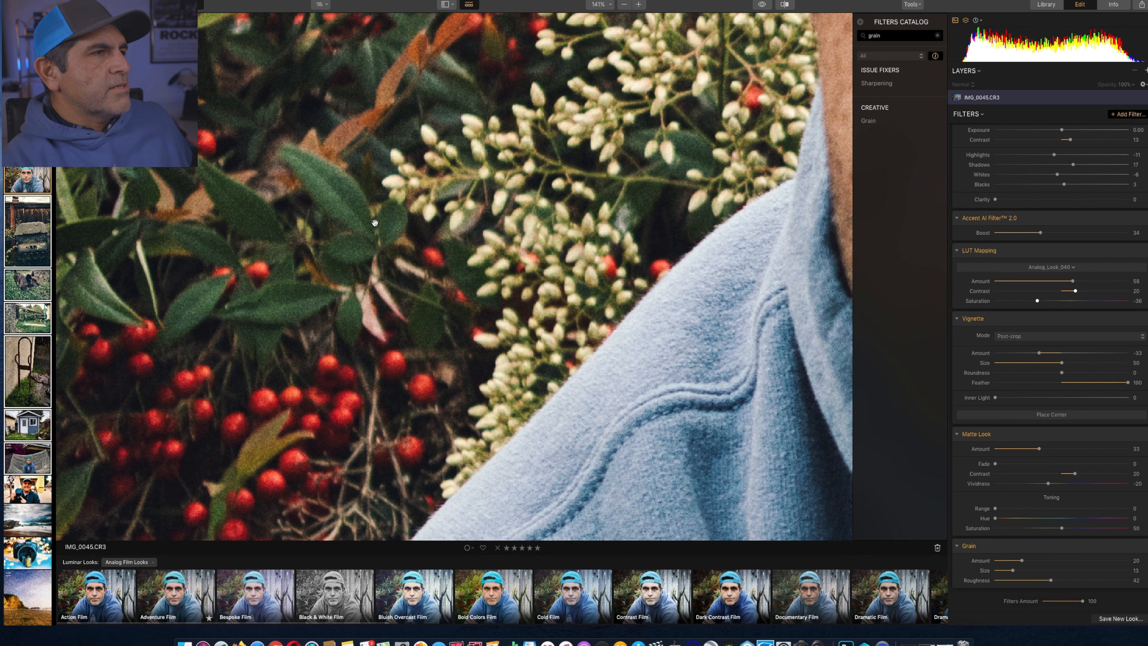
key(backslash)
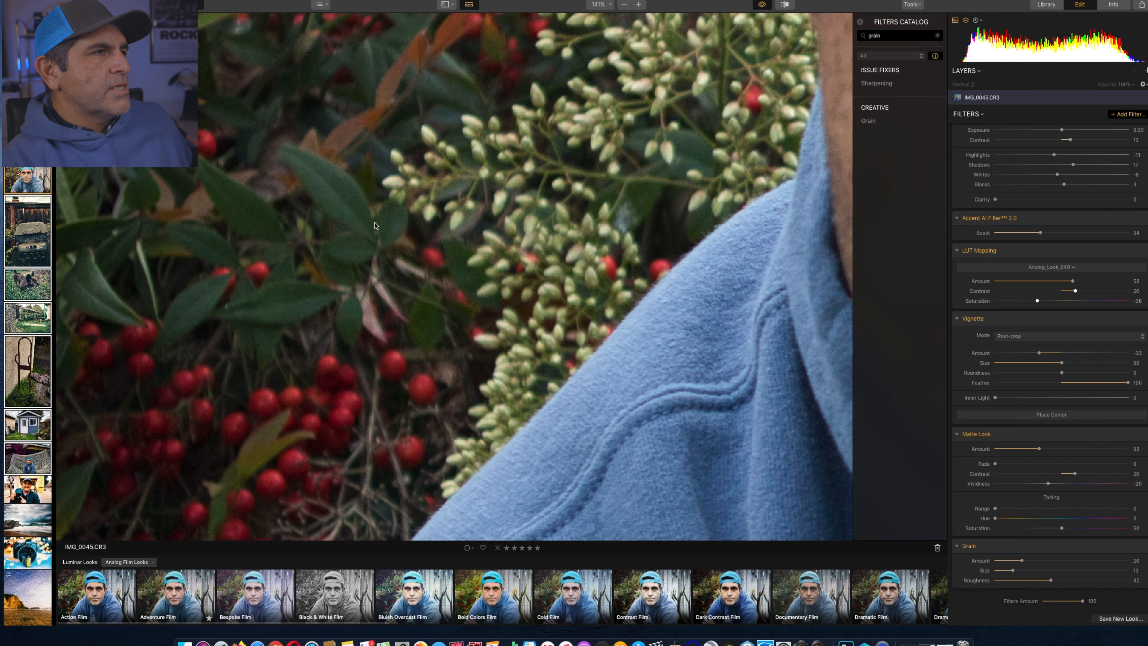
key(backslash)
key(backslash)
key(backslash)
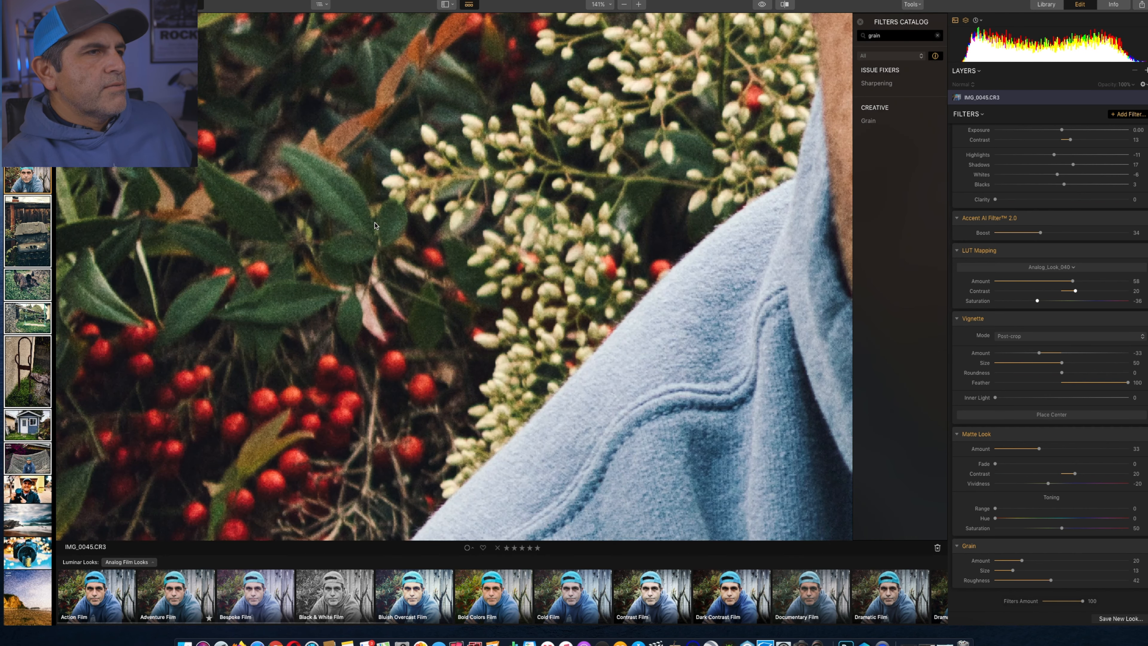
key(super+minus)
key(super+minus)
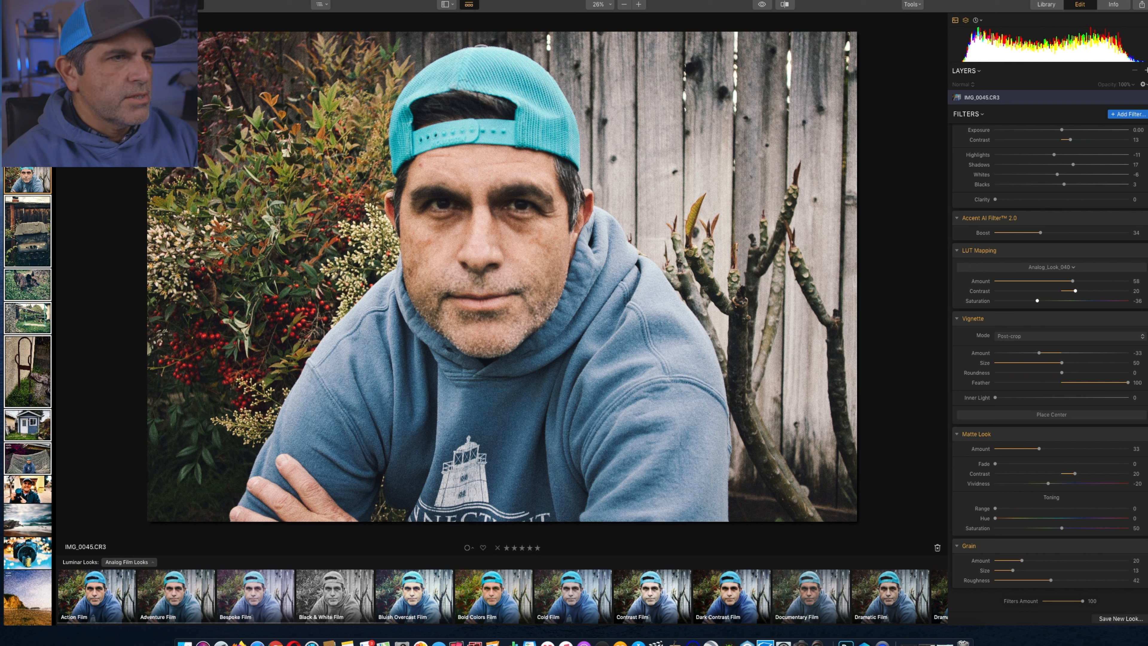
Step: Save the current filter adjustments as a new Luminar Look named "Portra 400"
click(1120, 618)
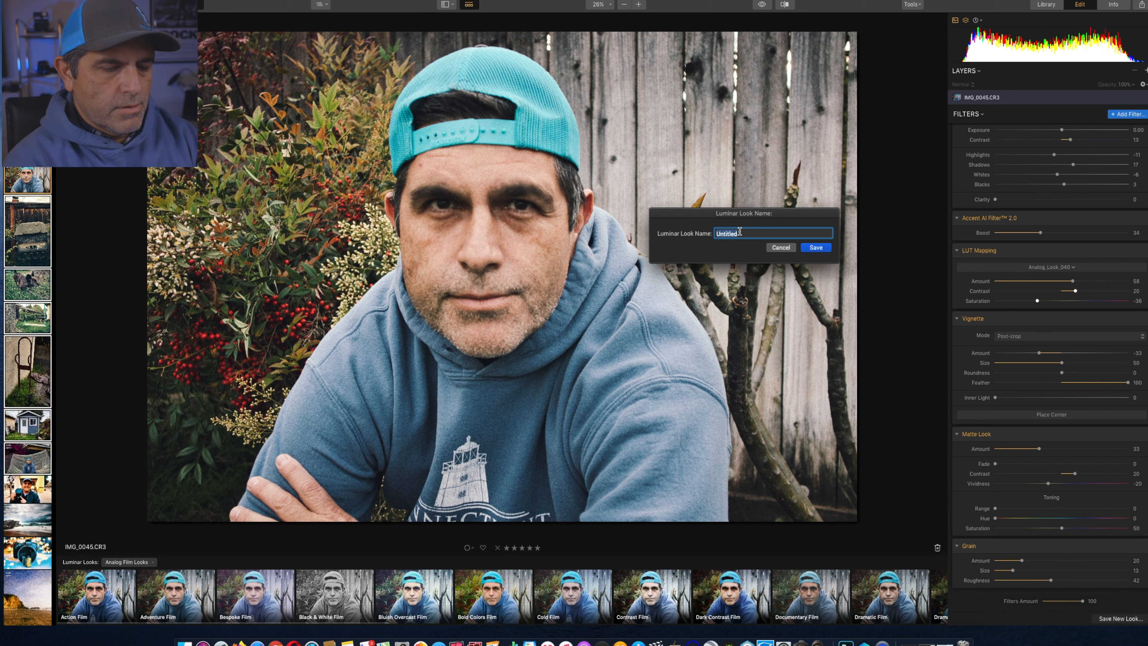
text(Port)
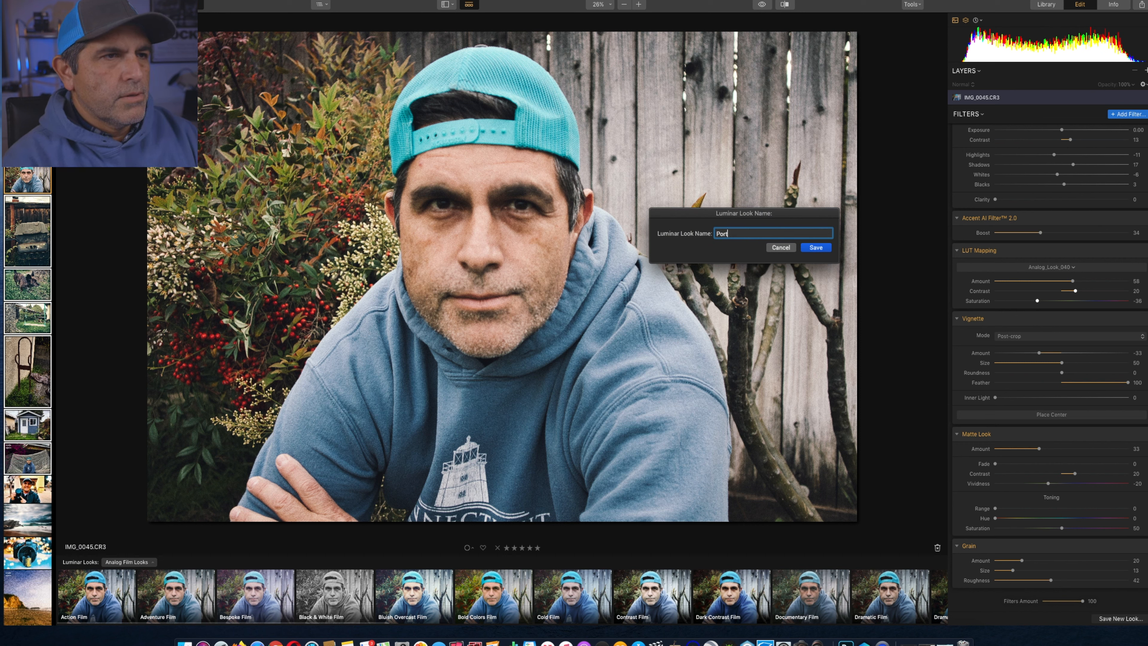
text(ra 400)
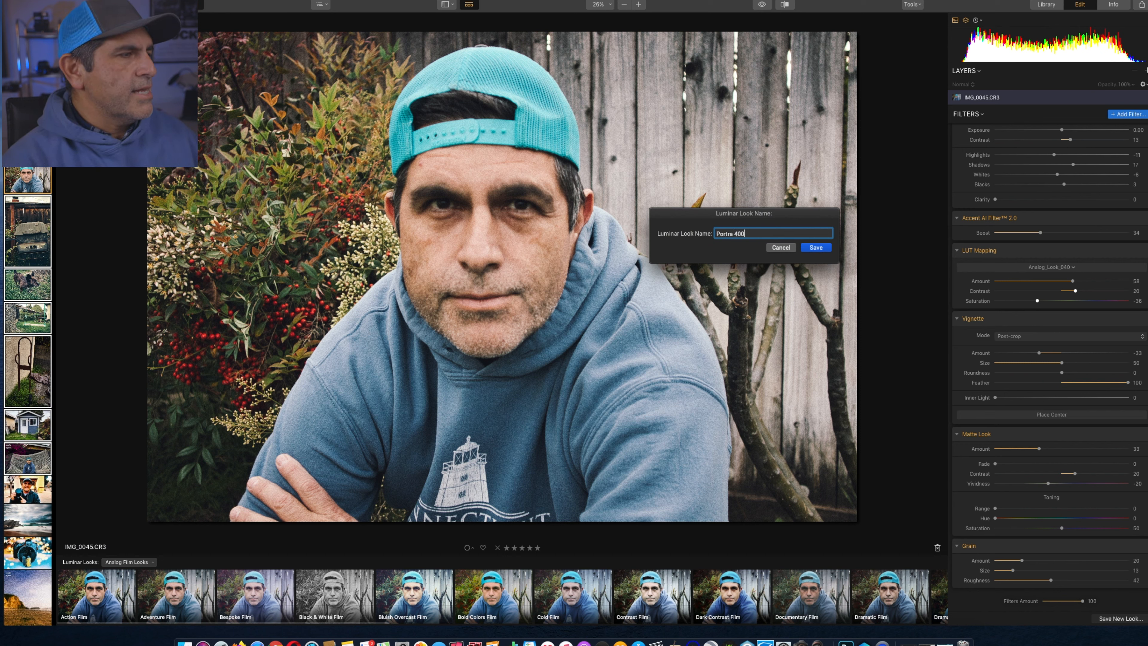
click(827, 249)
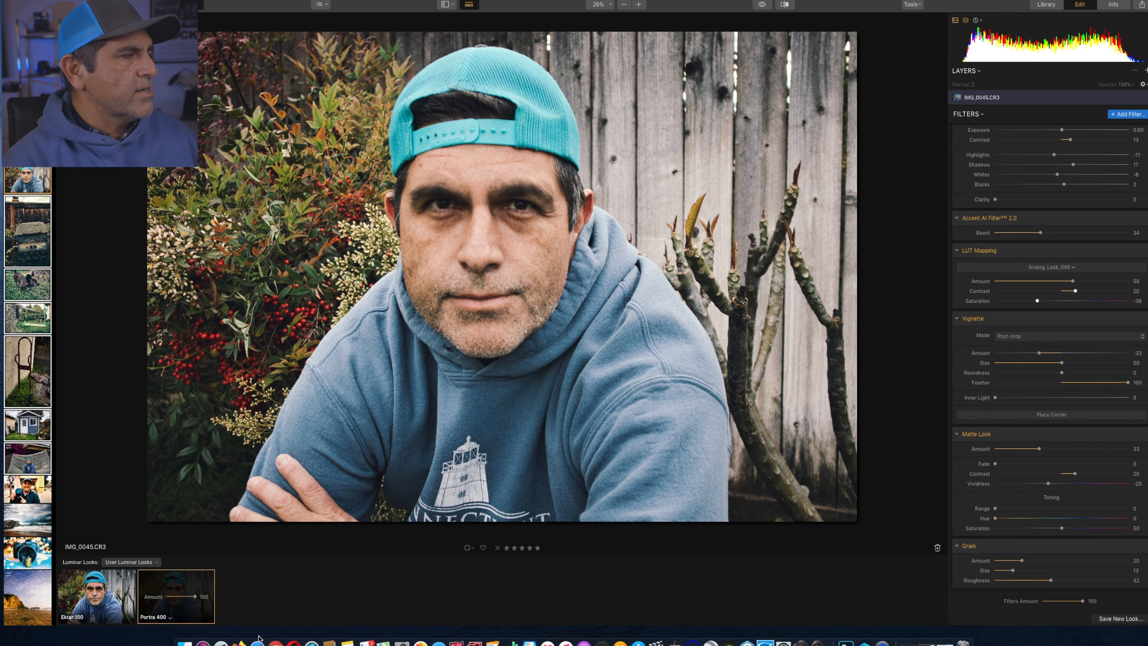
Step: Apply the Portra 400 look to the wheelbarrow photo IMG_0046.CR3 and the utility pole photo IMG_0047.CR3
key(Left)
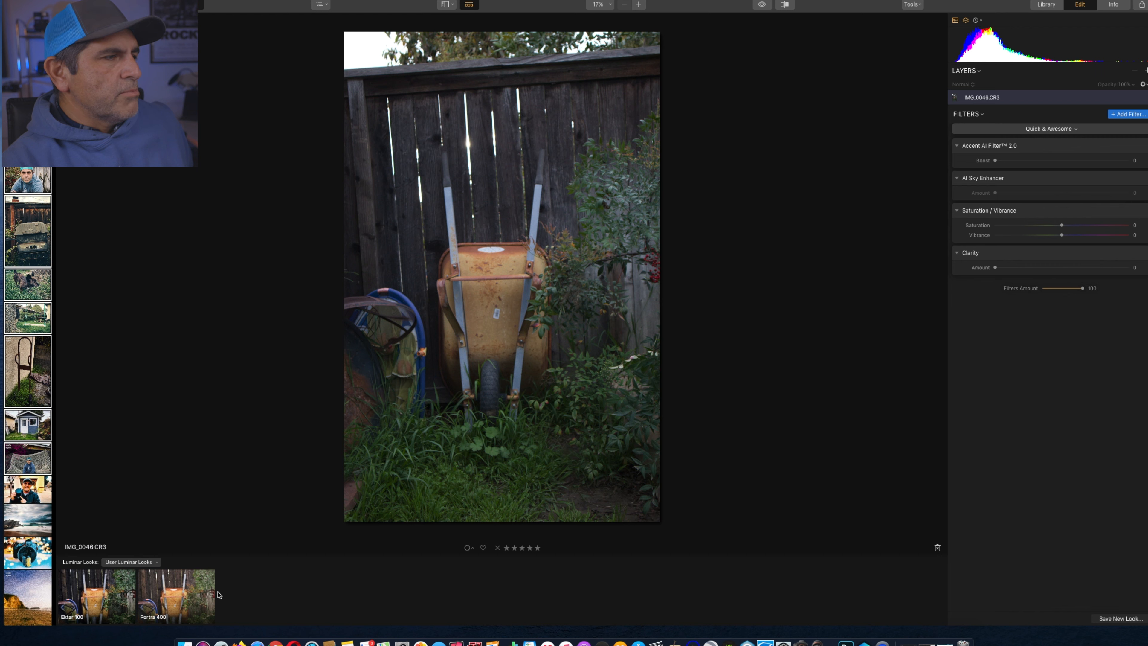
click(181, 593)
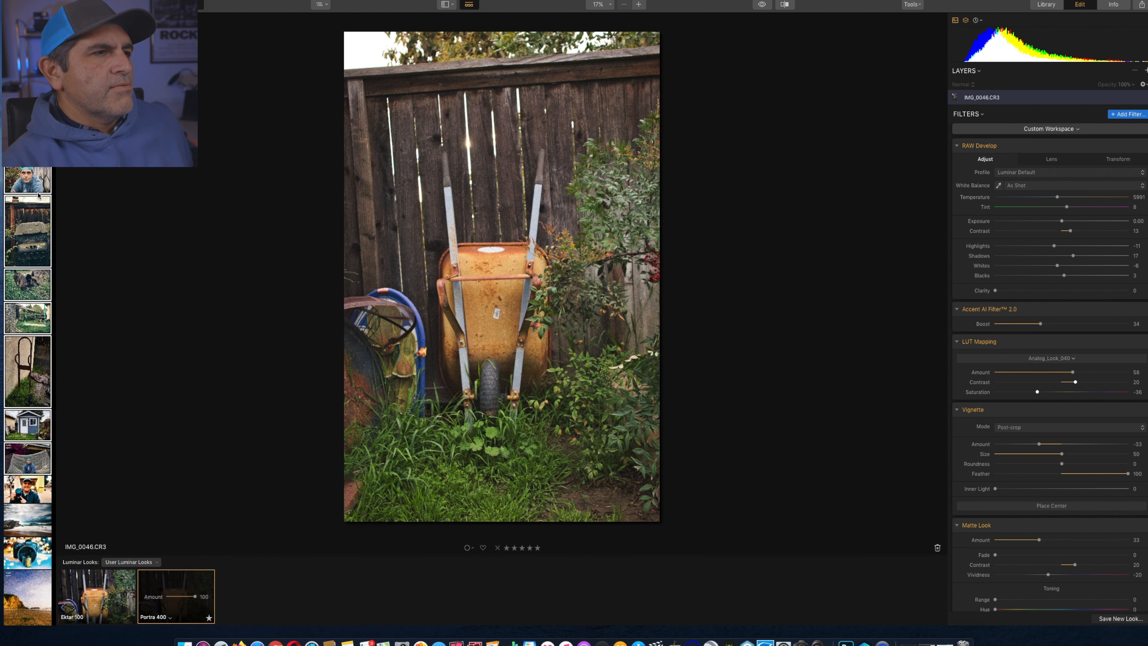
key(Right)
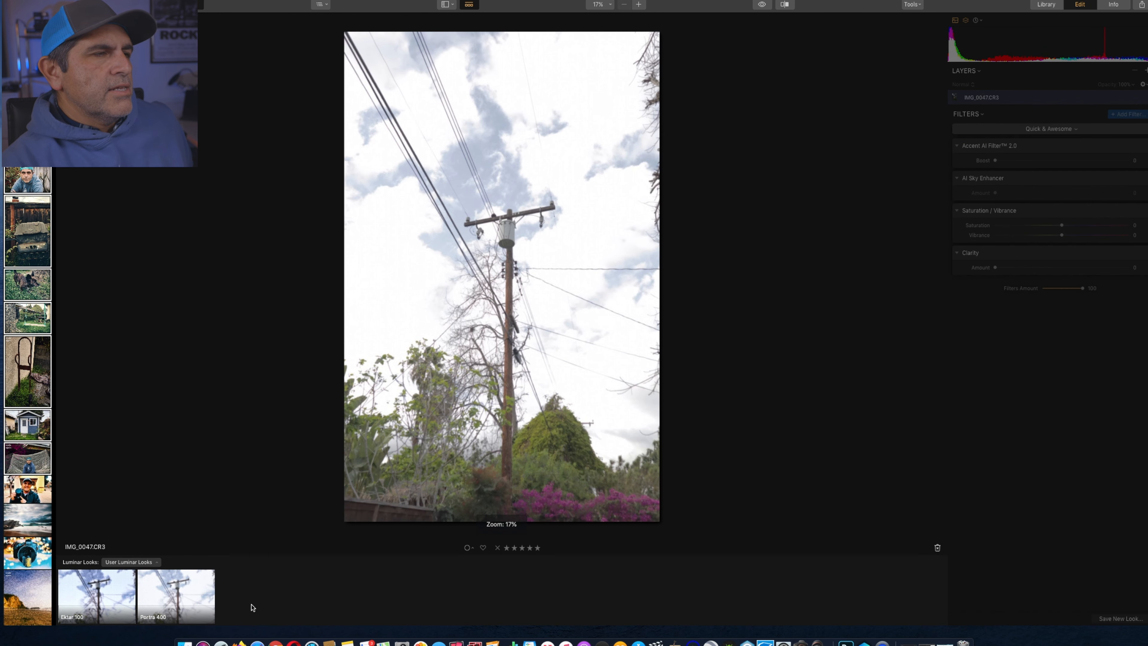
click(188, 591)
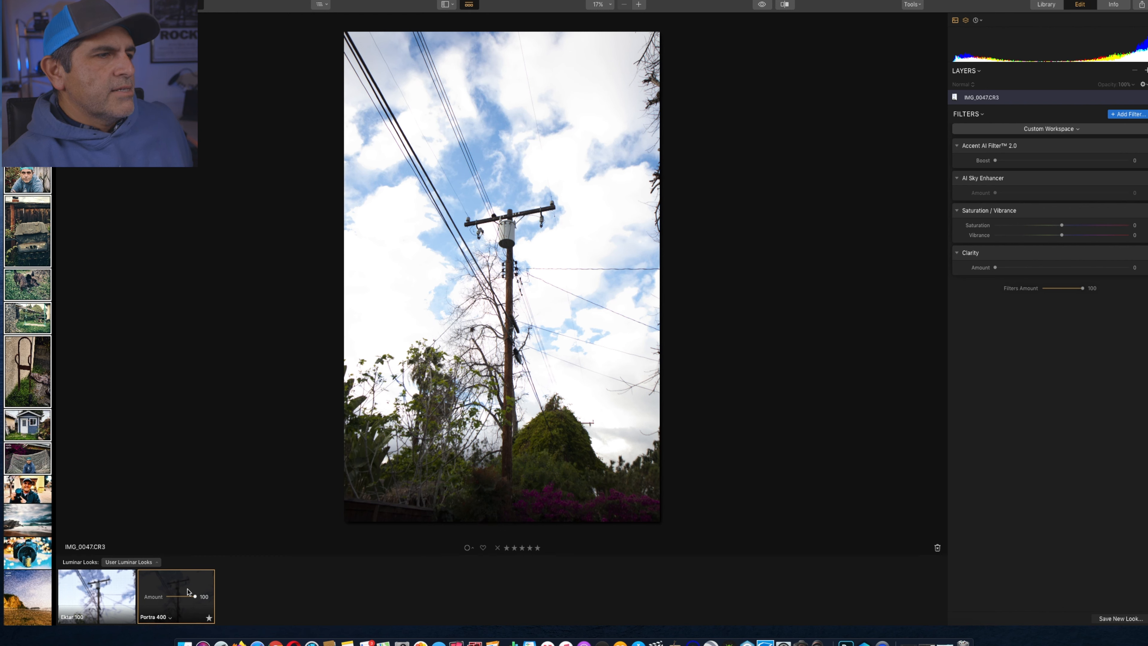